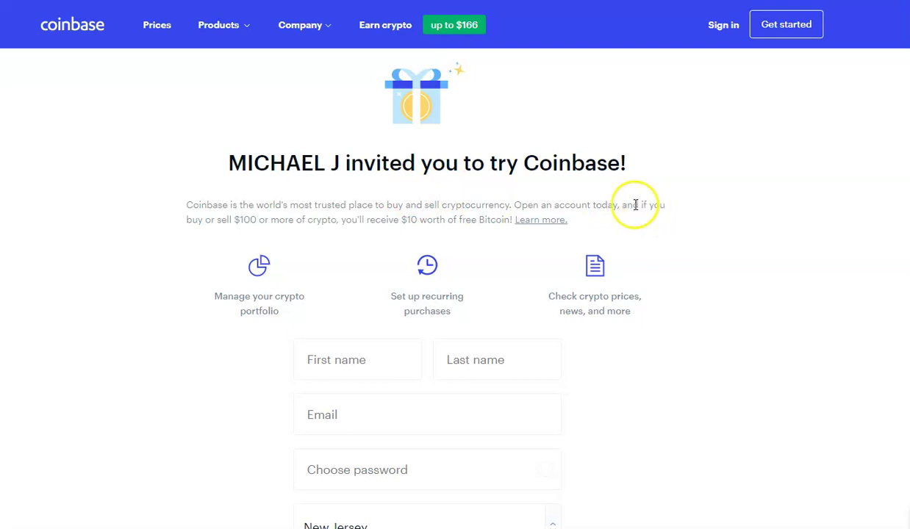
# Read the invitation page's offer of free Bitcoin for buying or selling crypto and look over its sign-up fields.
pyautogui.moveTo(189, 222); pyautogui.dragTo(293, 222)
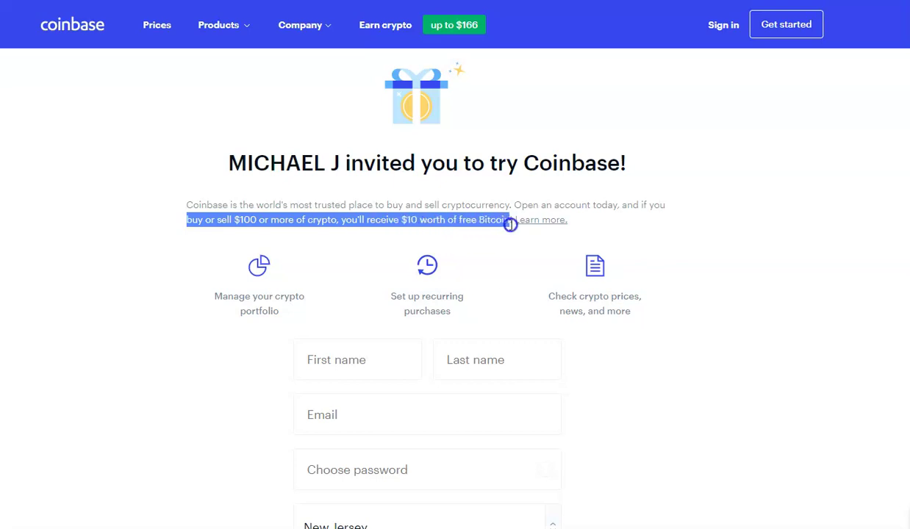
pyautogui.click(171, 212)
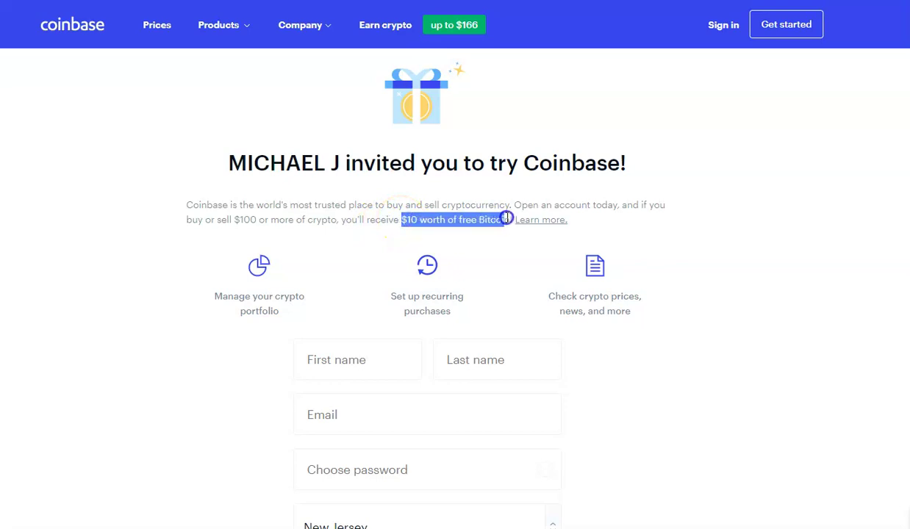
pyautogui.click(331, 218)
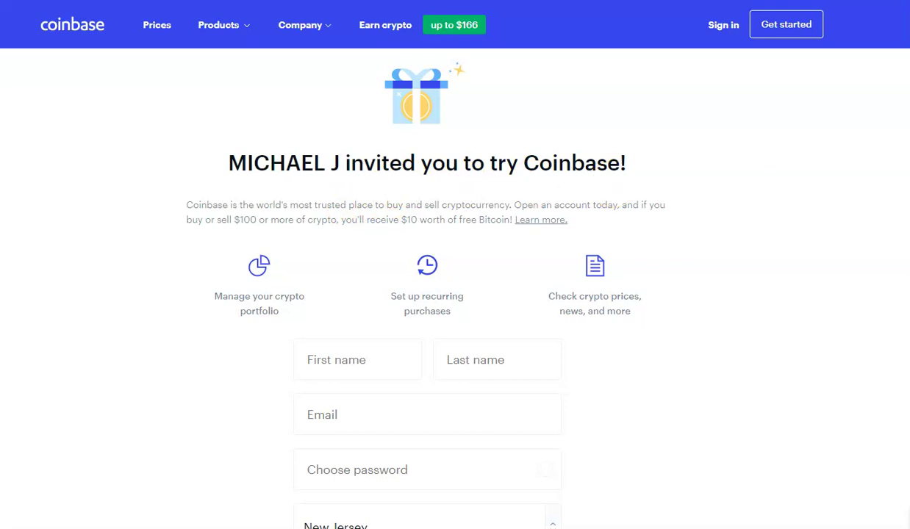
pyautogui.scroll(-1, 342, 118)
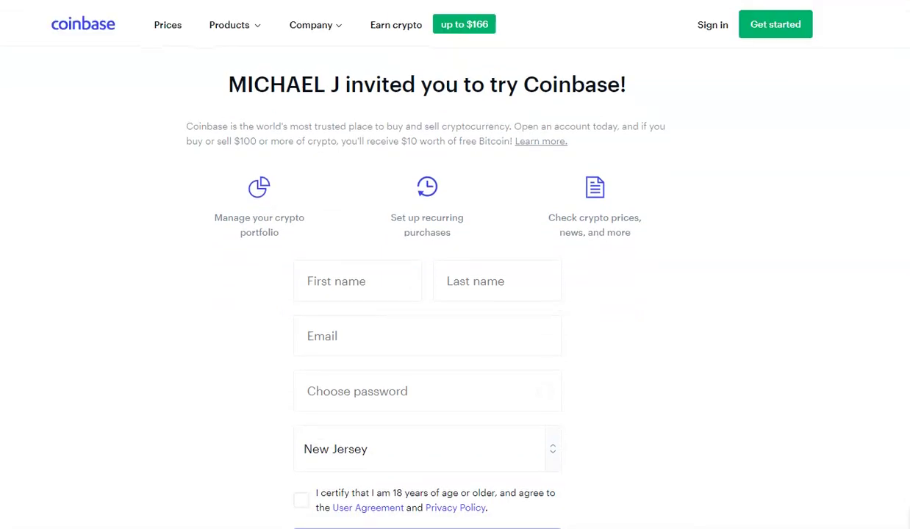
pyautogui.scroll(1, 341, 117)
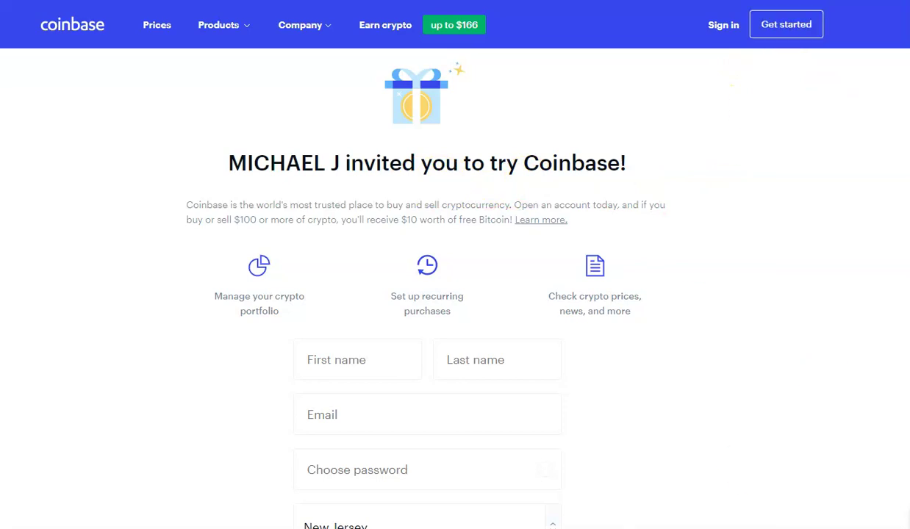
# Open the account creation form and fill in the first and last name fields.
pyautogui.click(798, 30)
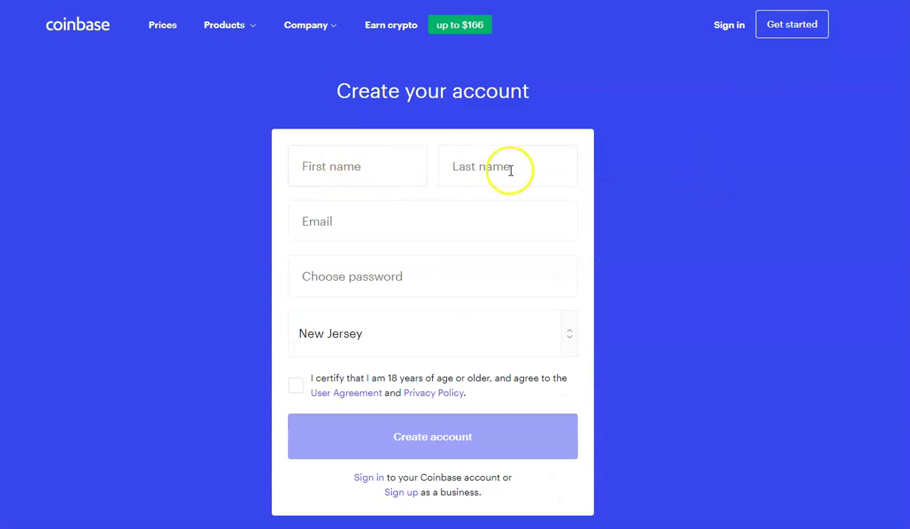
pyautogui.click(341, 174)
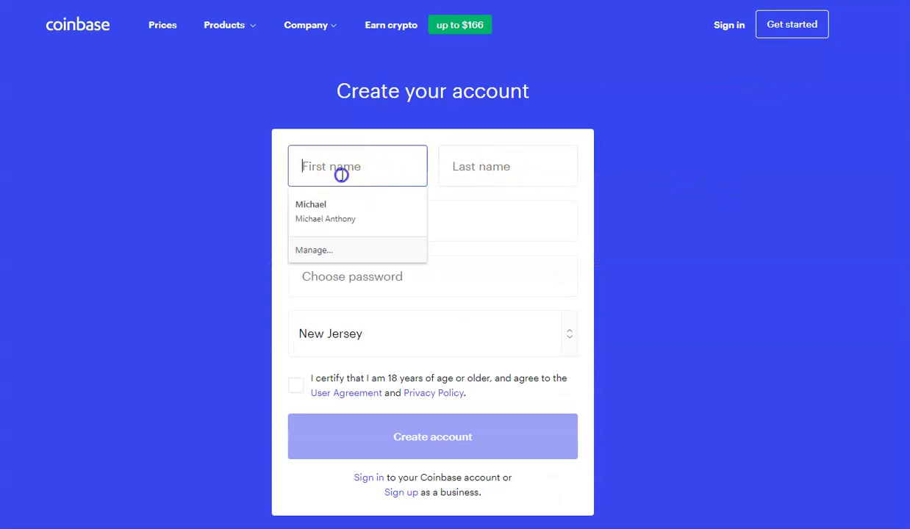
pyautogui.click(536, 204)
pyautogui.click(316, 167)
pyautogui.write('Tes')
pyautogui.press('Tab')
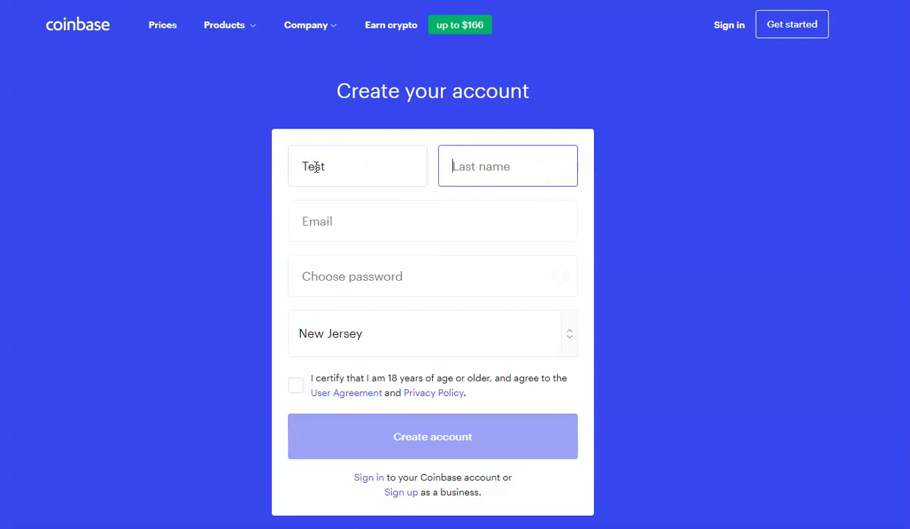
pyautogui.write('Account')
pyautogui.click(370, 223)
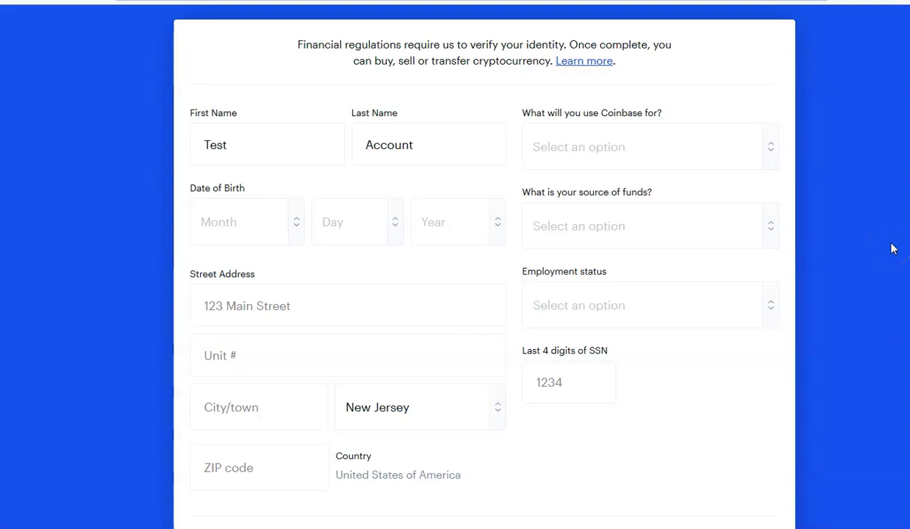
# Examine the name, date of birth, address, usage, funding, employment and SSN fields of the identity verification form.
pyautogui.click(267, 145)
pyautogui.scroll(-1, 471, 294)
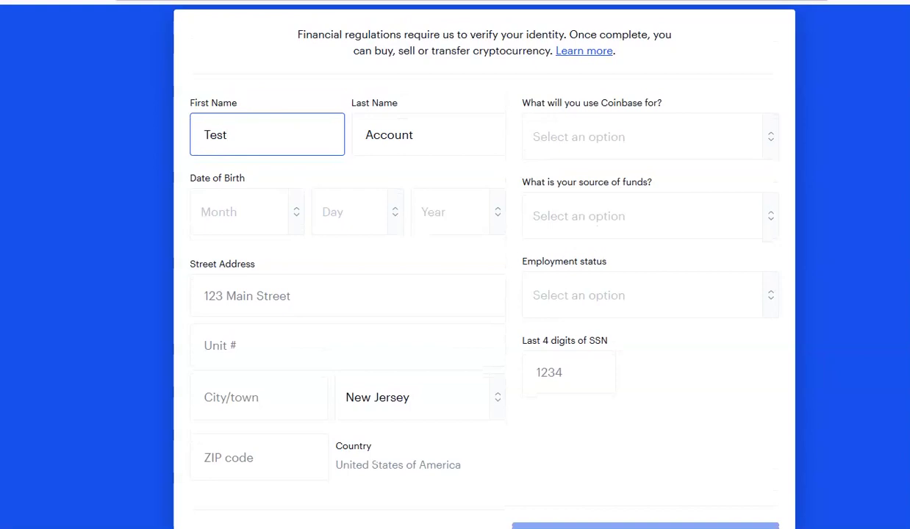
pyautogui.scroll(3, 467, 265)
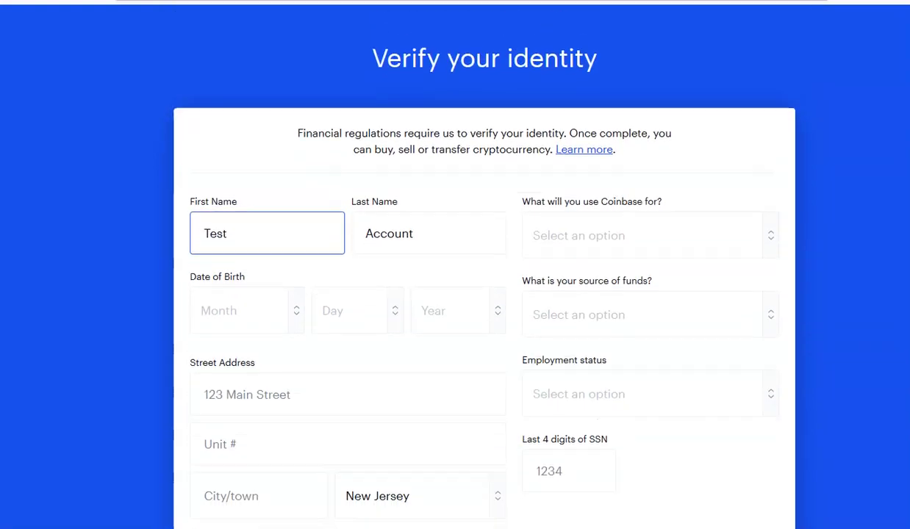
pyautogui.scroll(-3, 467, 265)
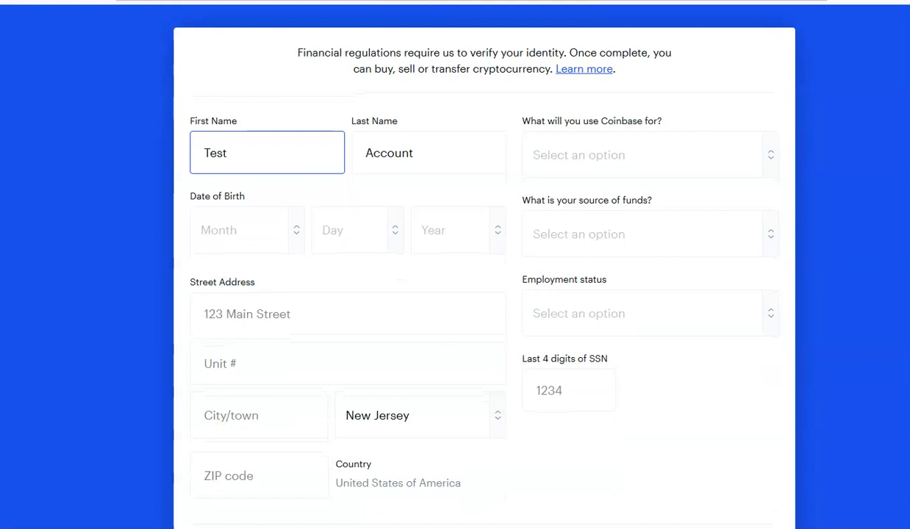
pyautogui.scroll(3, 468, 265)
pyautogui.scroll(-3, 467, 265)
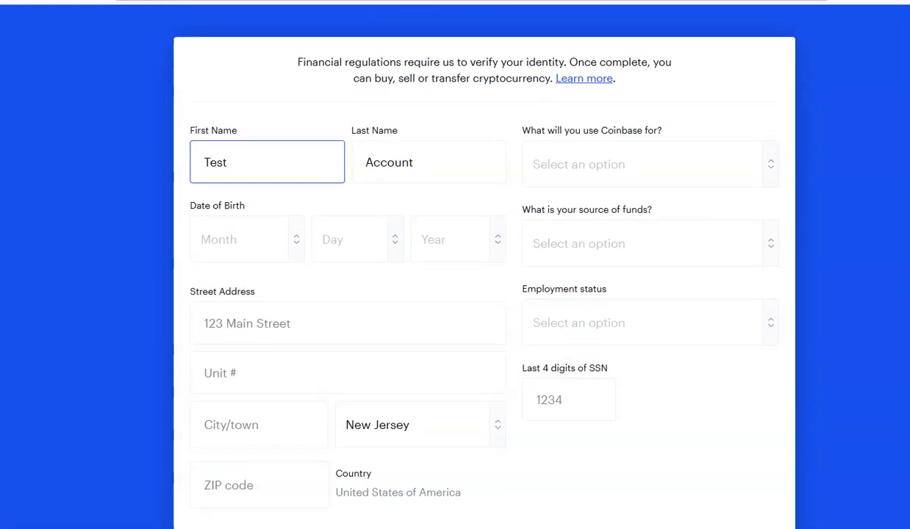
pyautogui.scroll(-2, 468, 265)
pyautogui.scroll(3, 467, 265)
pyautogui.scroll(-1, 468, 264)
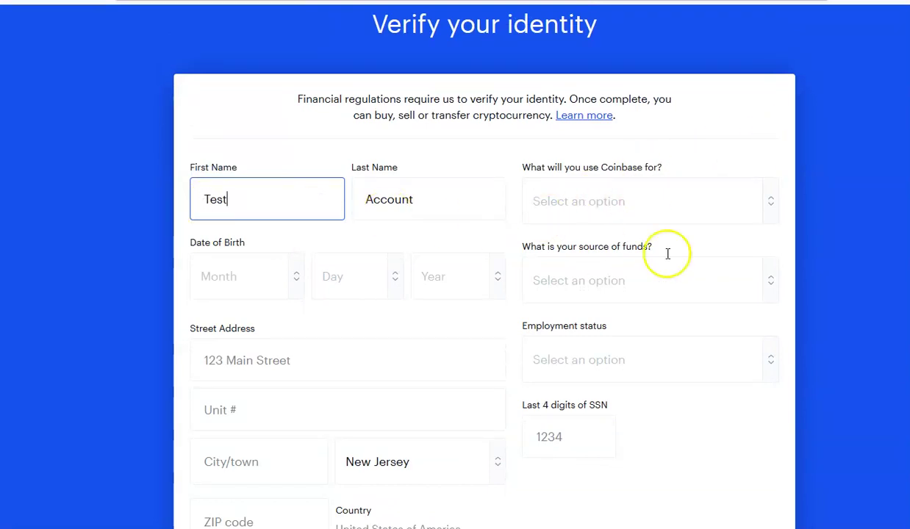
# Answer the verification questions with Investing as the intended use, Occupation as source of funds and Employed as employment status.
pyautogui.click(775, 213)
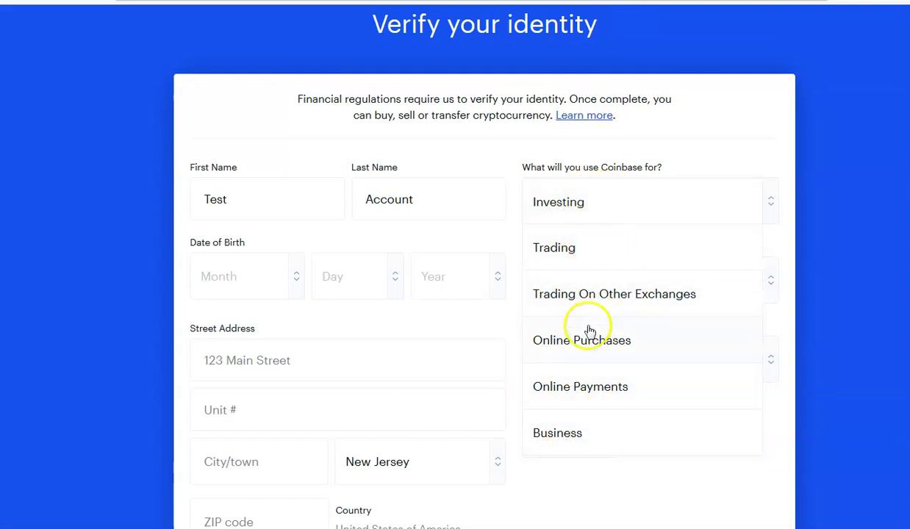
pyautogui.click(603, 202)
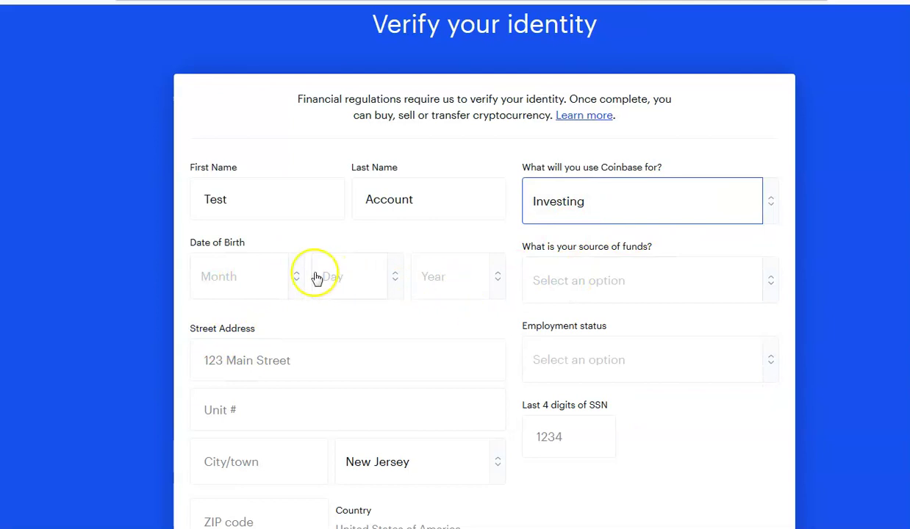
pyautogui.click(702, 281)
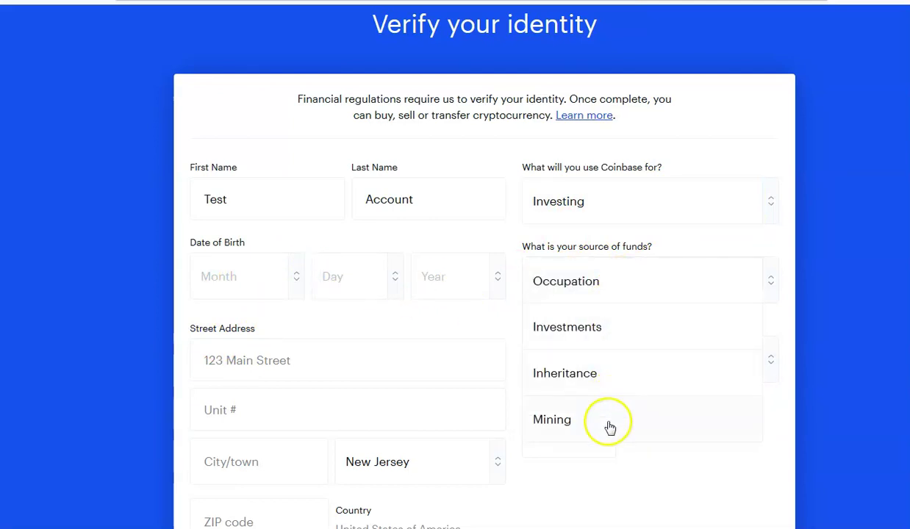
pyautogui.click(631, 290)
pyautogui.scroll(-3, 662, 283)
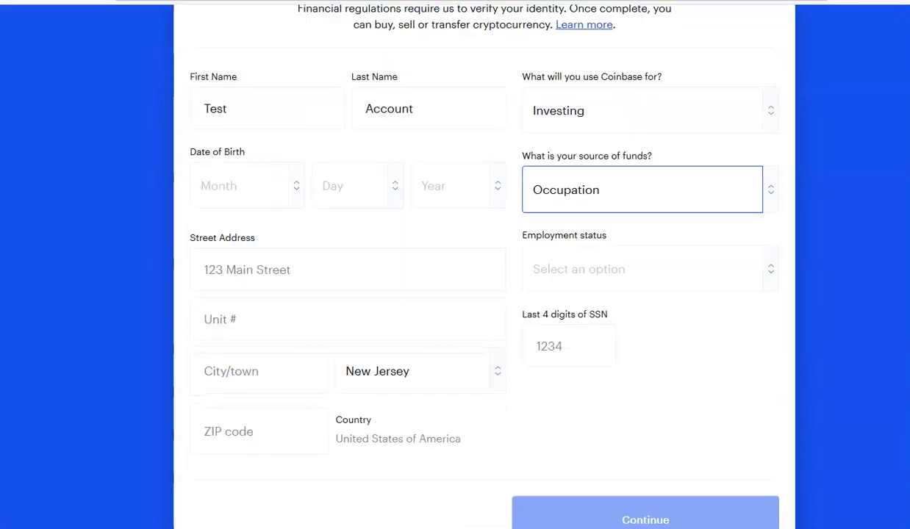
pyautogui.click(695, 267)
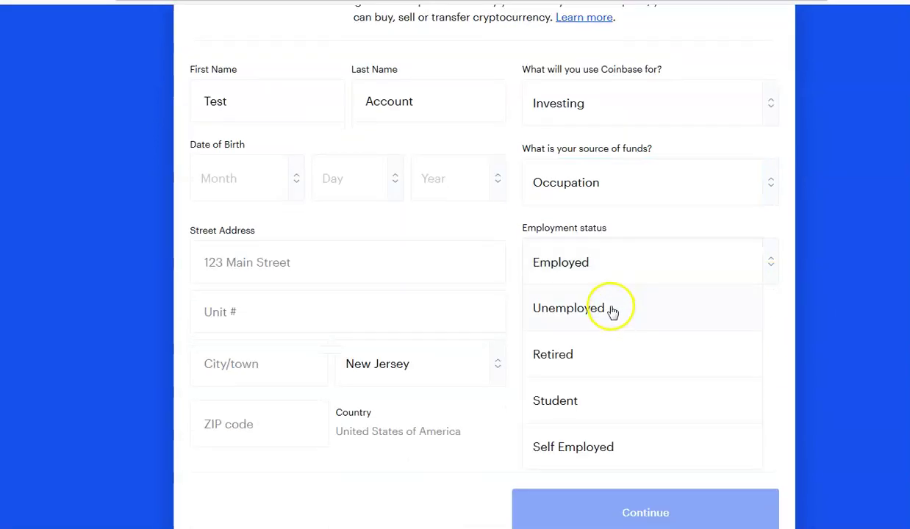
pyautogui.click(605, 262)
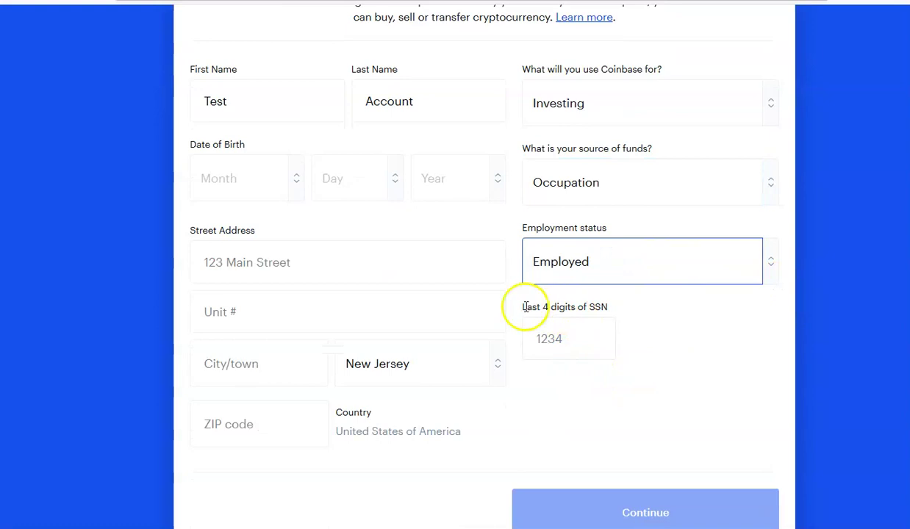
pyautogui.scroll(3, 485, 294)
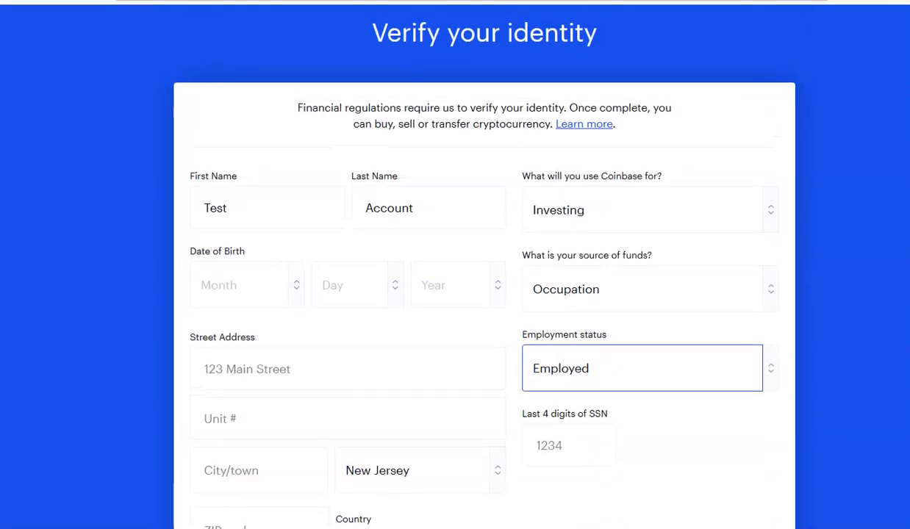
pyautogui.scroll(-4, 485, 294)
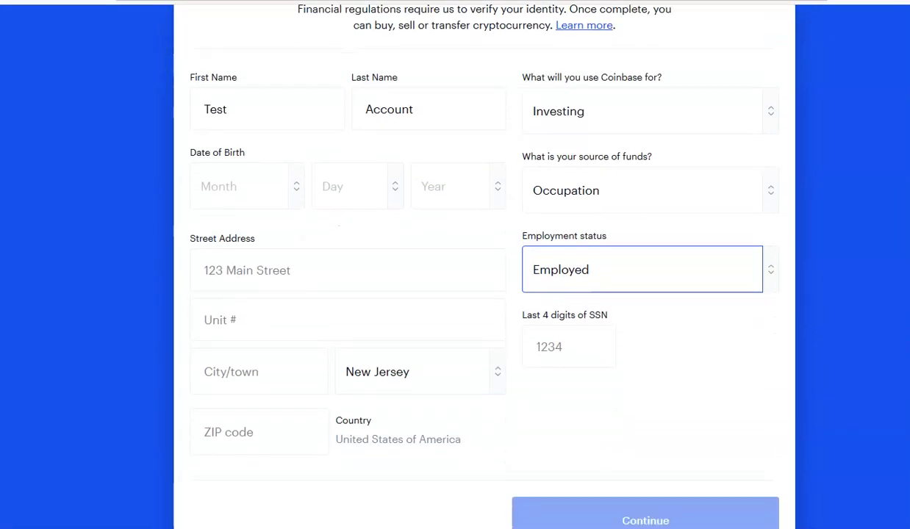
pyautogui.scroll(5, 484, 294)
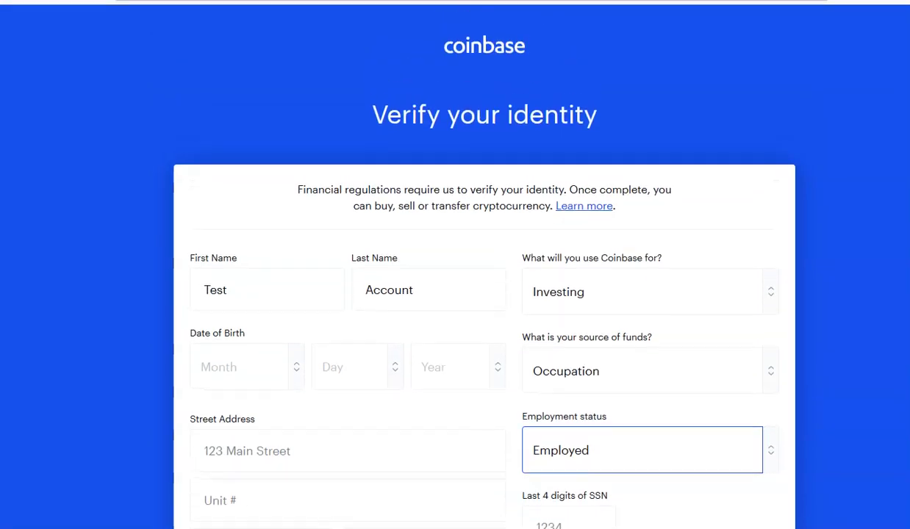
pyautogui.scroll(-4, 484, 294)
pyautogui.scroll(-1, 485, 294)
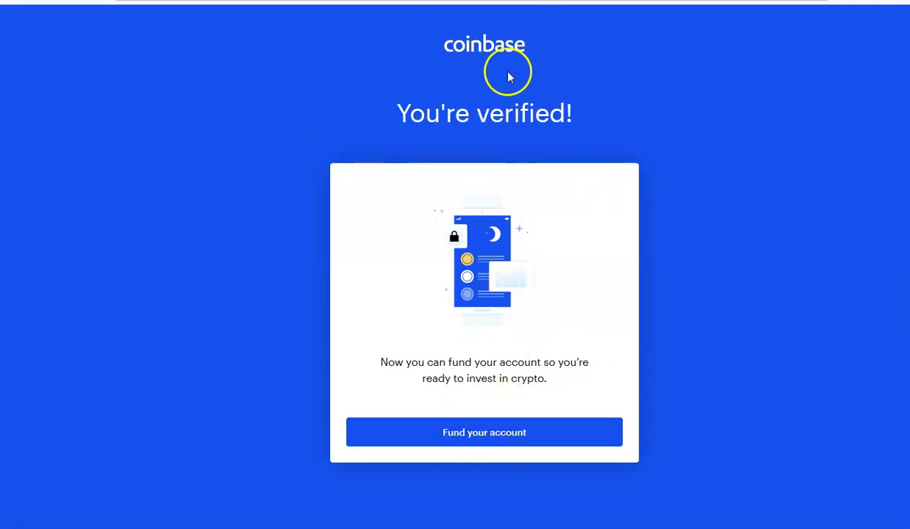
# Start funding the verified account, continue with Plaid bank linking and browse the list of banks to its end.
pyautogui.click(479, 438)
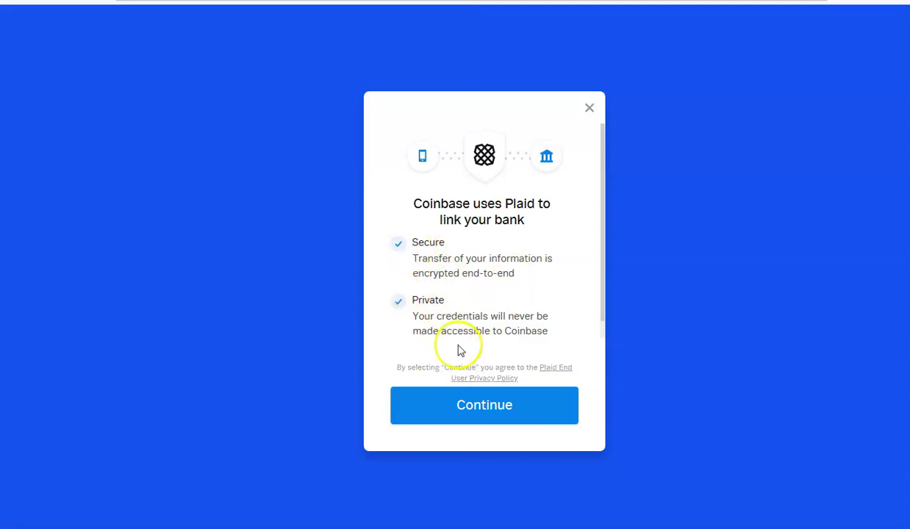
pyautogui.click(478, 412)
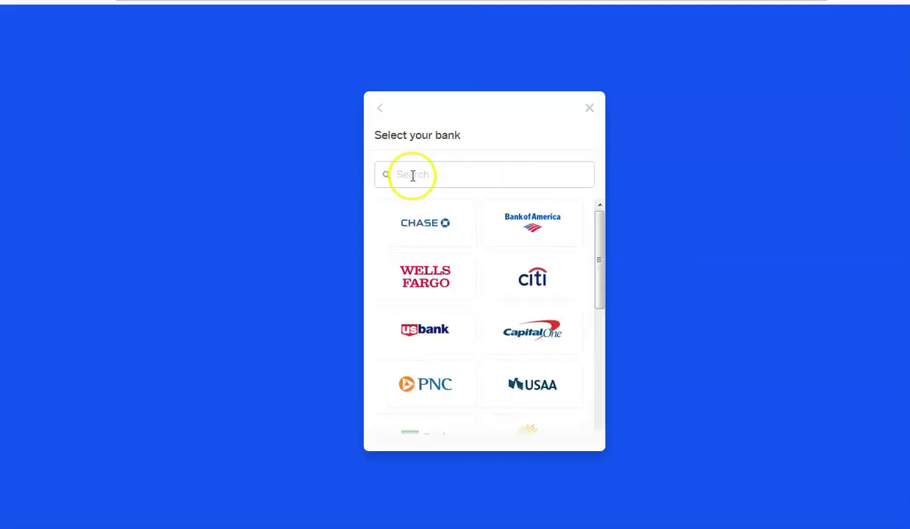
pyautogui.moveTo(597, 254); pyautogui.dragTo(596, 213)
pyautogui.moveTo(599, 261); pyautogui.dragTo(597, 439)
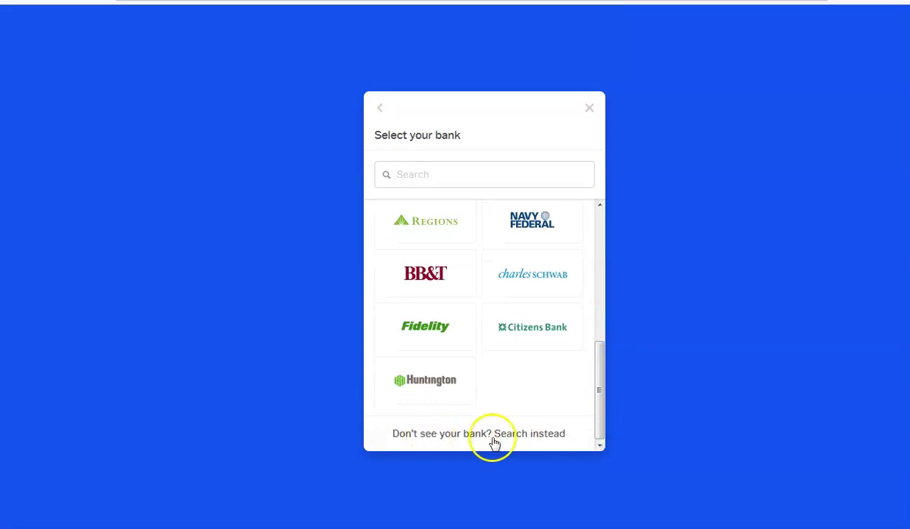
pyautogui.click(598, 363)
pyautogui.moveTo(598, 363); pyautogui.dragTo(595, 394)
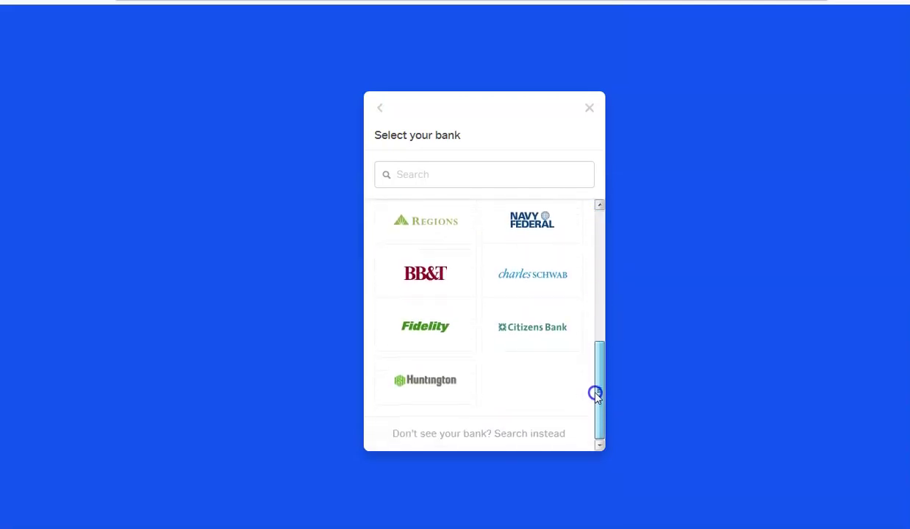
# Check the alternative bank search, cancel it and choose Citizens Bank from the bank list.
pyautogui.click(519, 435)
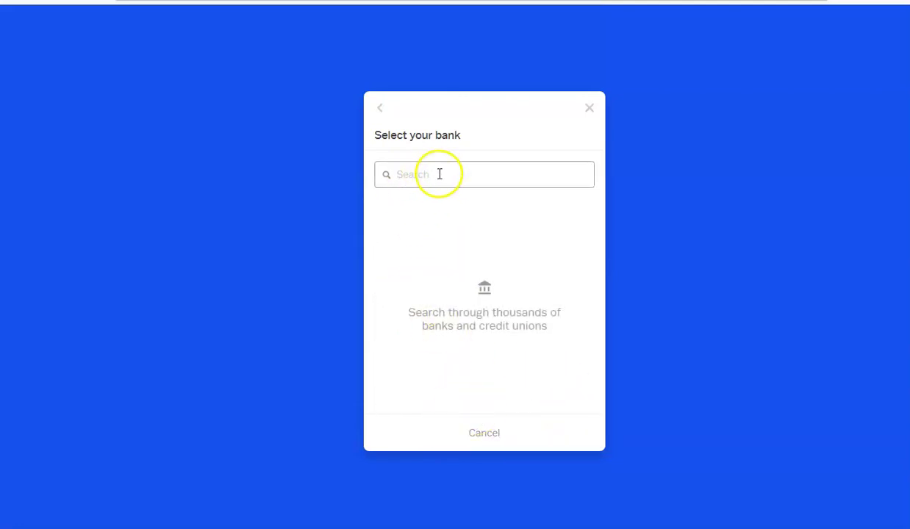
pyautogui.click(476, 431)
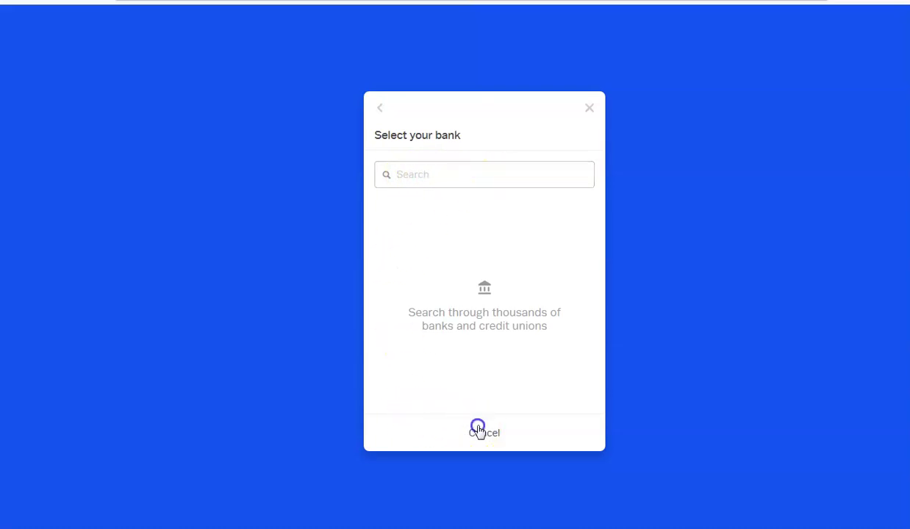
pyautogui.moveTo(601, 252); pyautogui.dragTo(596, 359)
pyautogui.click(537, 367)
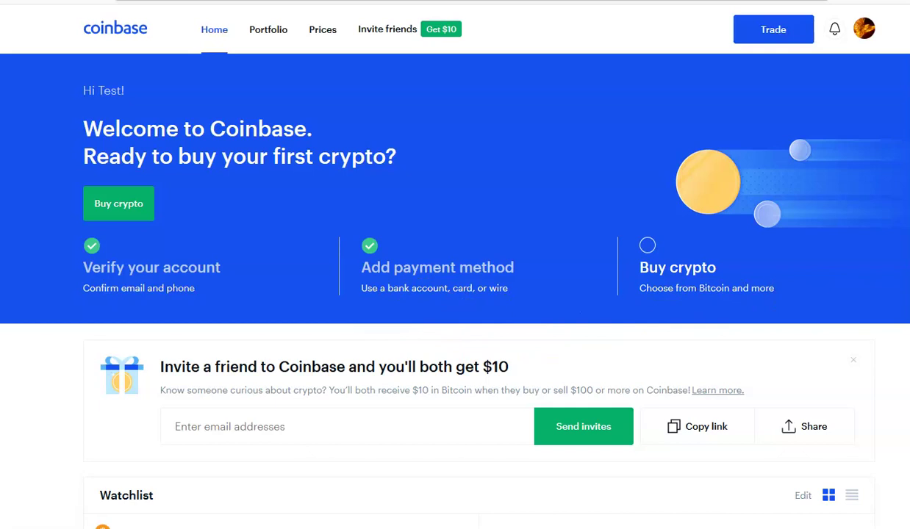
# Preview a $100 Bitcoin purchase paid with Citizens Bank, and return from the order preview to the purchase form.
pyautogui.scroll(-1, 441, 258)
pyautogui.scroll(1, 441, 257)
pyautogui.click(687, 275)
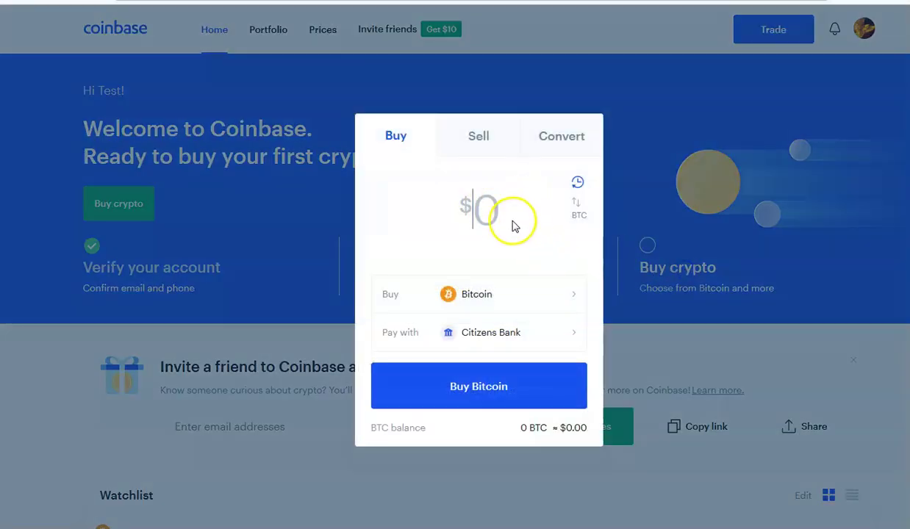
pyautogui.write('1000')
pyautogui.press('BackSpace')
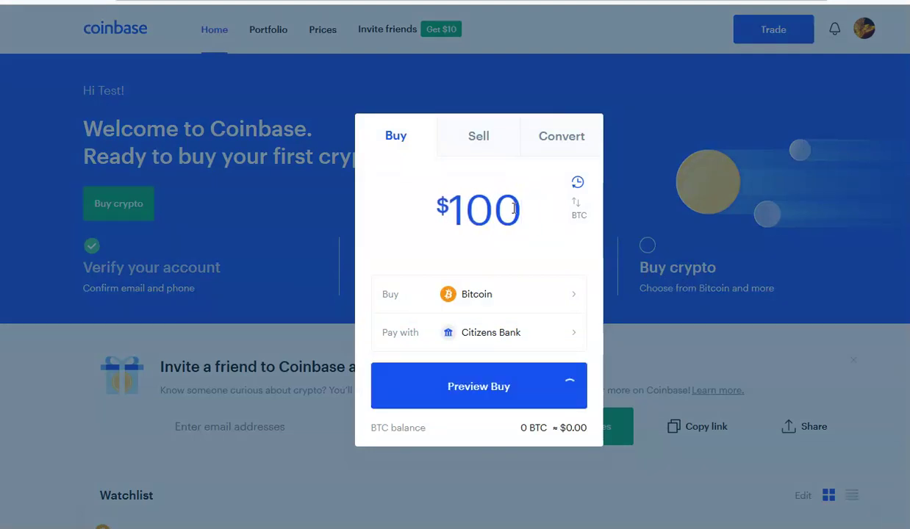
pyautogui.click(491, 397)
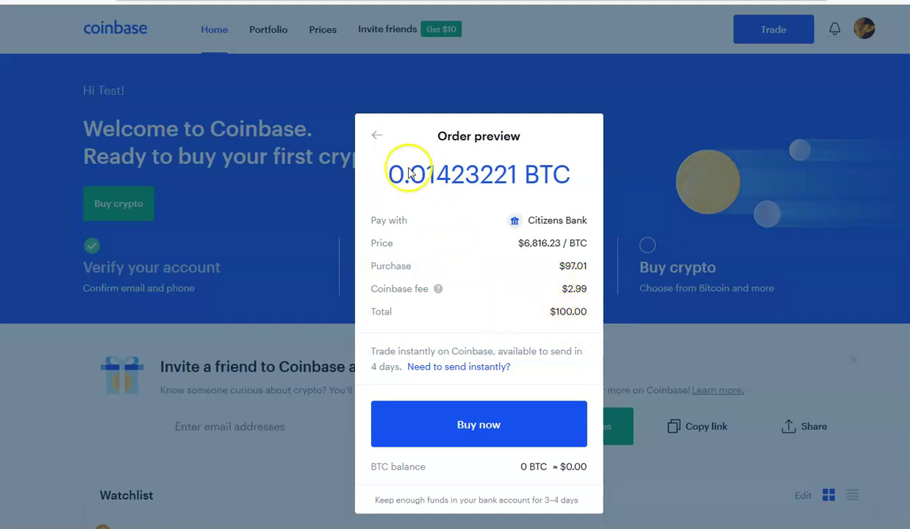
pyautogui.click(374, 138)
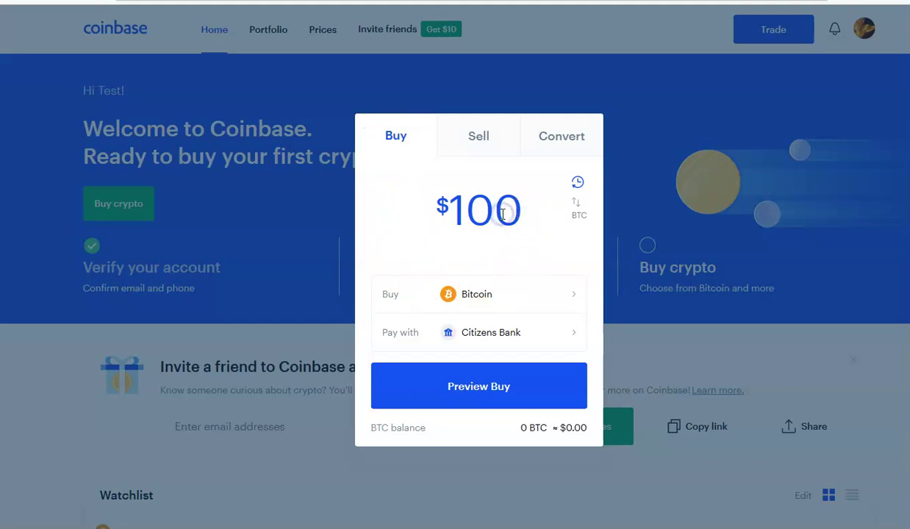
# Set the Bitcoin purchase amount to $103, preview the order, return to the purchase form and close it without buying.
pyautogui.press('BackSpace')
pyautogui.write('3')
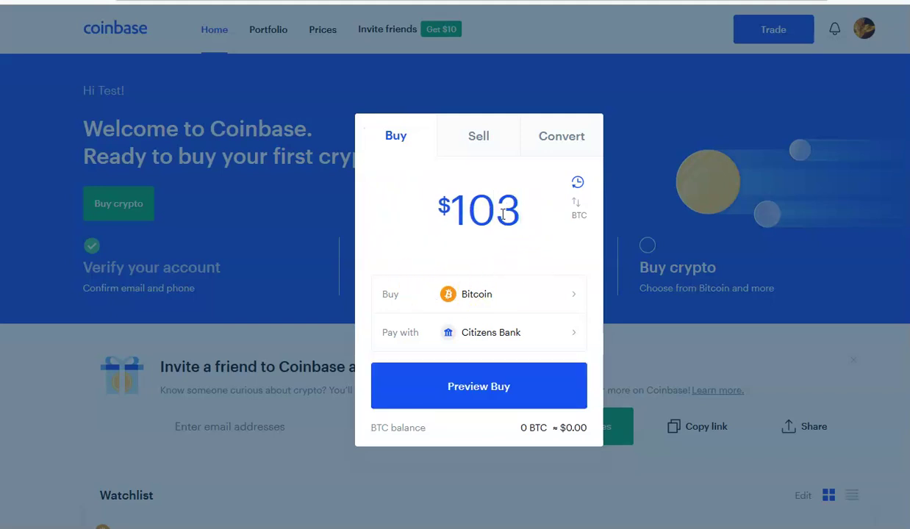
pyautogui.click(479, 393)
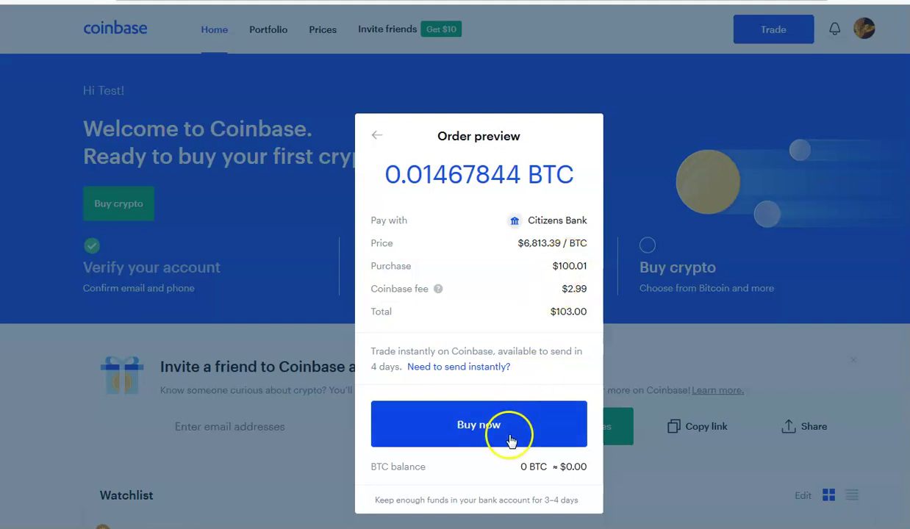
pyautogui.click(378, 137)
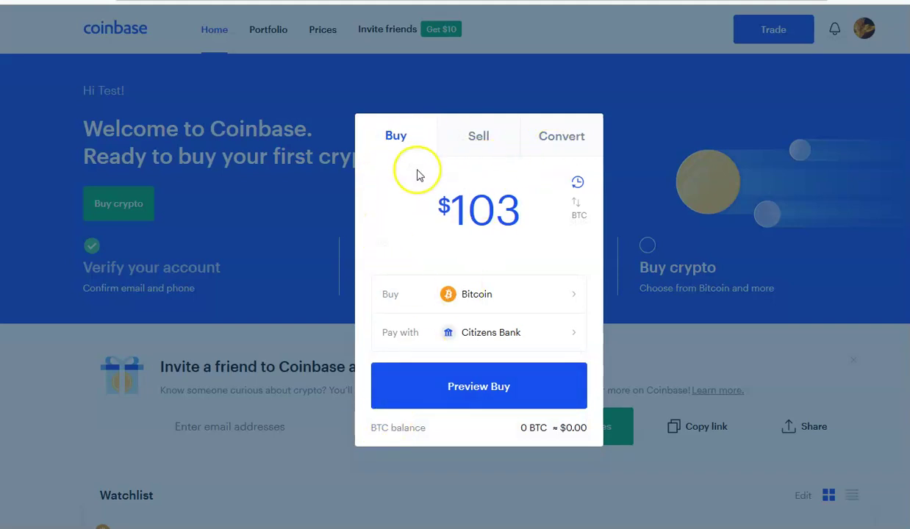
pyautogui.click(699, 343)
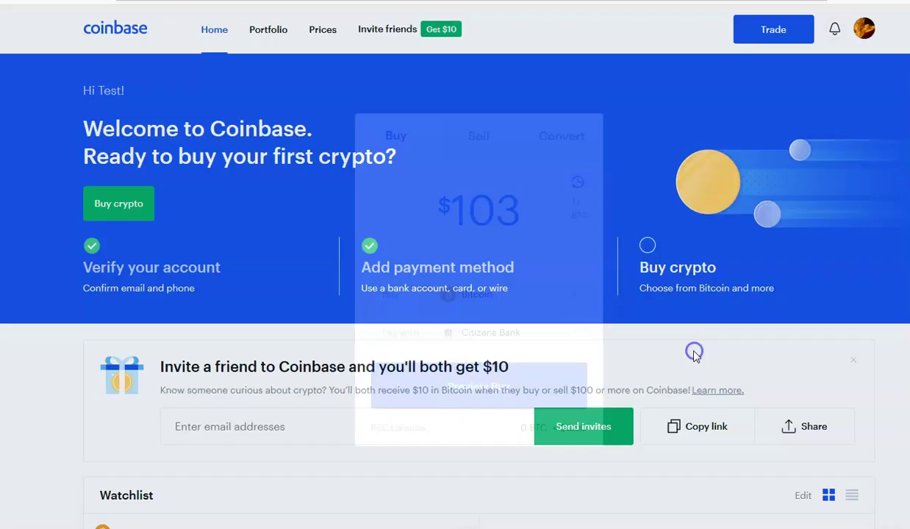
# Reopen the crypto purchase form, look at its Sell option, return to Buy and close the form.
pyautogui.click(133, 211)
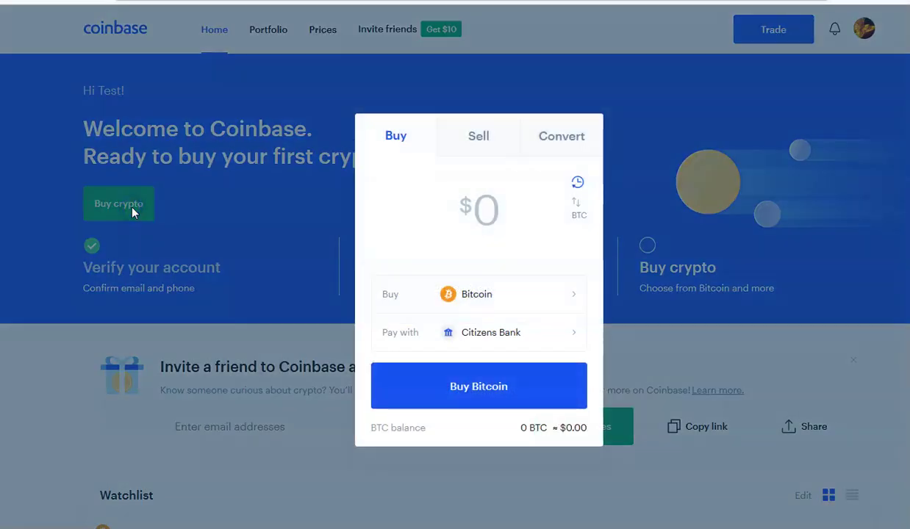
pyautogui.click(479, 138)
pyautogui.click(388, 143)
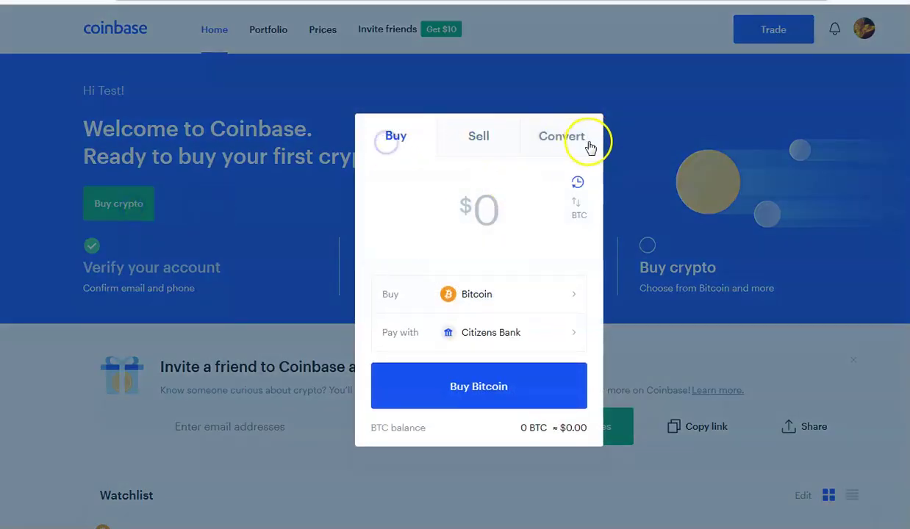
pyautogui.click(298, 357)
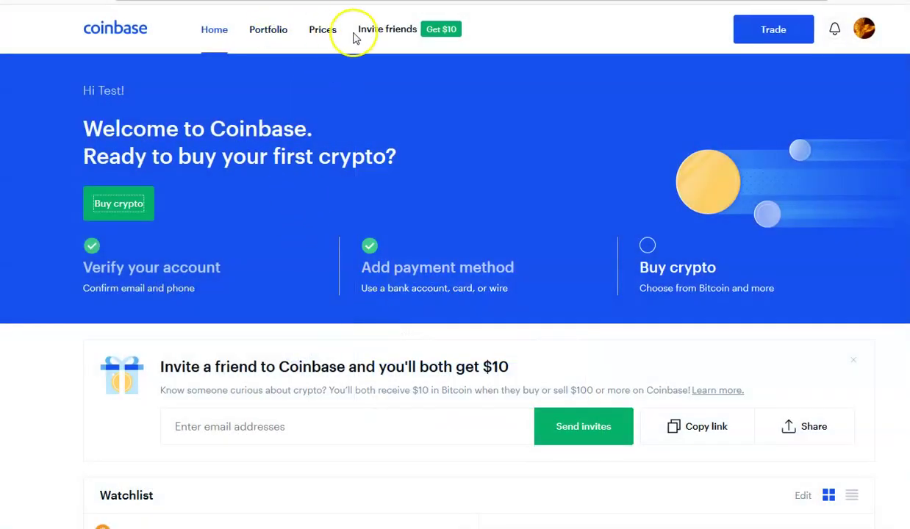
# Open Litecoin from the asset price list and enter a purchase amount of $100.
pyautogui.click(327, 35)
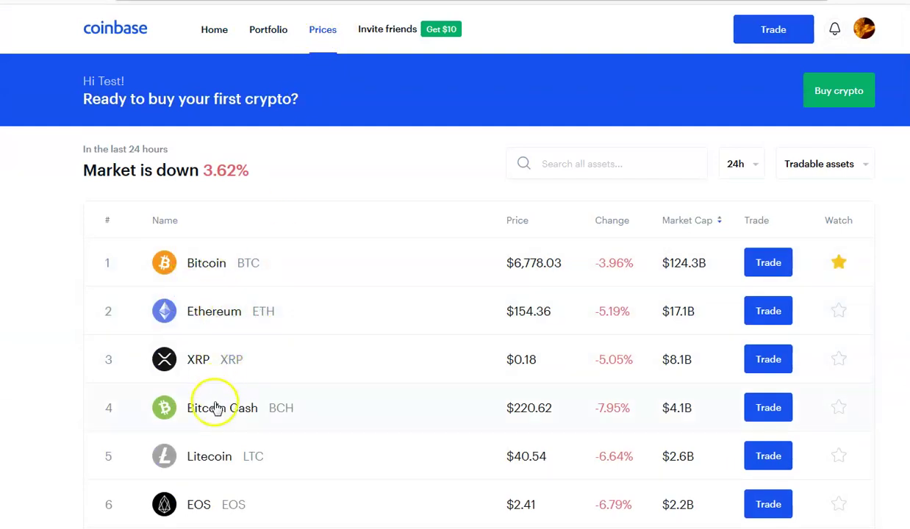
pyautogui.click(209, 457)
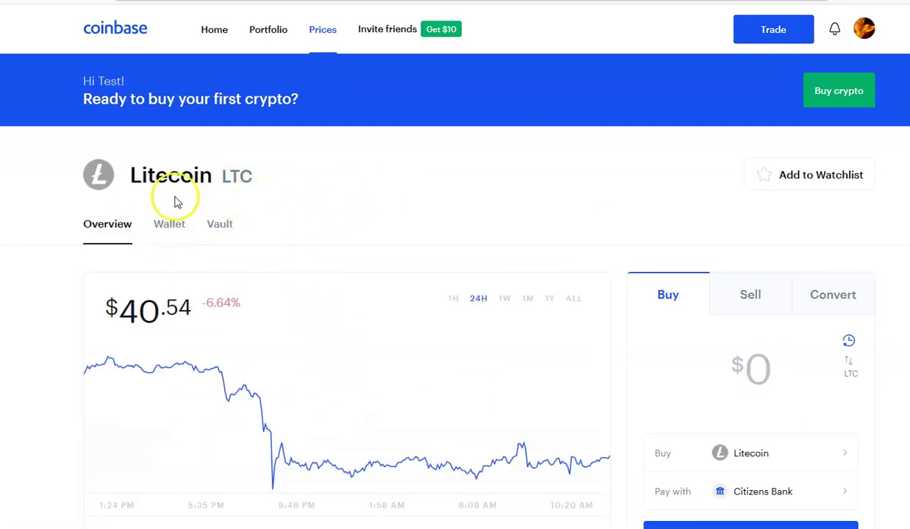
pyautogui.click(834, 91)
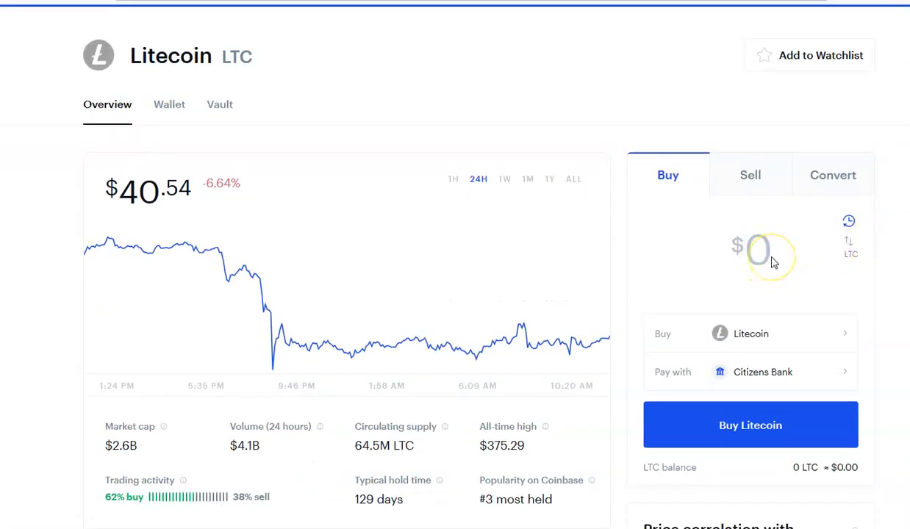
pyautogui.write('100')
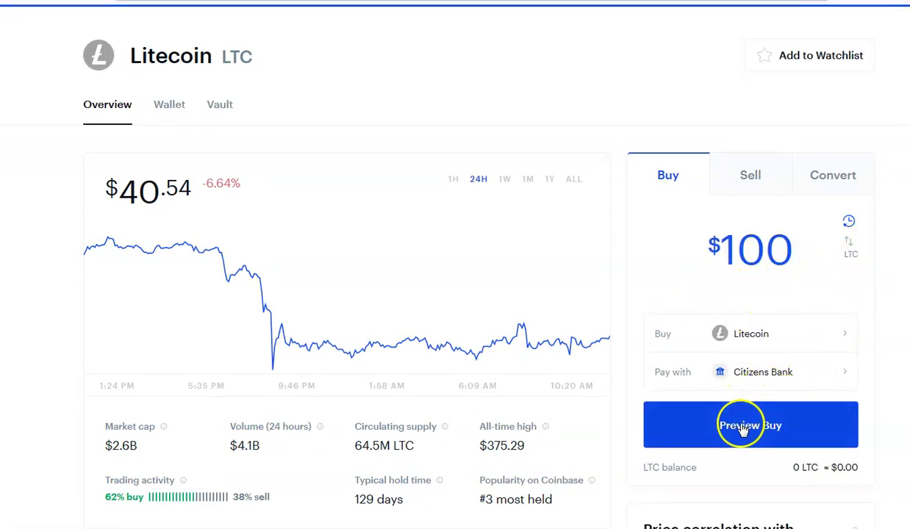
# Check the available payment accounts, preview the $100 Litecoin order paid with Citizens Bank and return to the purchase form.
pyautogui.click(831, 375)
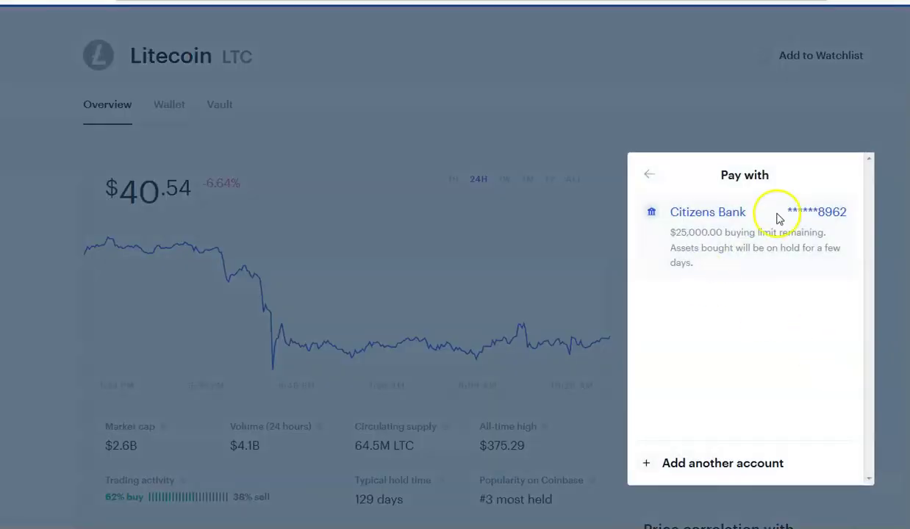
pyautogui.click(647, 173)
pyautogui.click(748, 428)
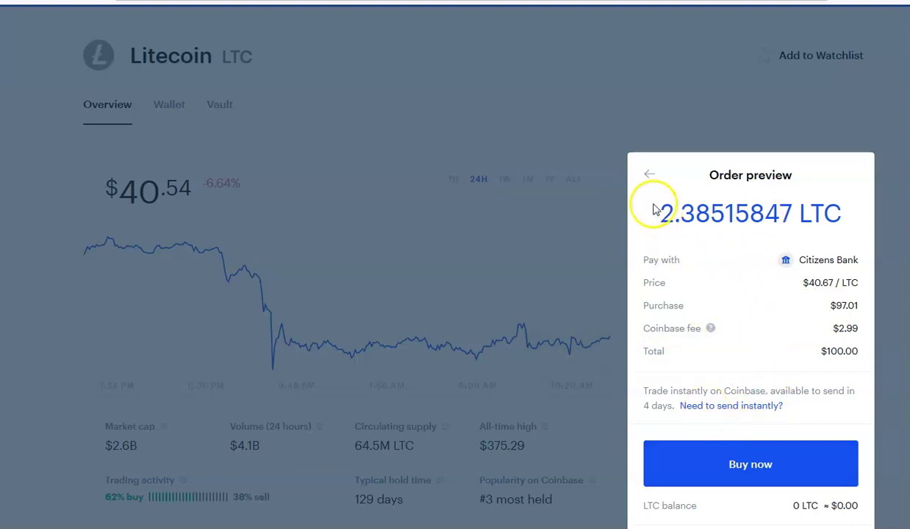
pyautogui.click(650, 176)
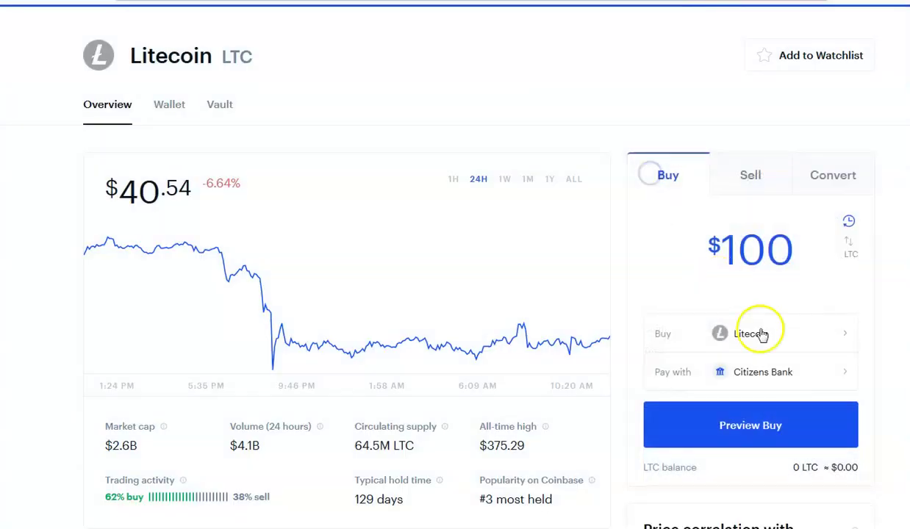
# Set the Litecoin purchase amount to $103, preview the order and return to the purchase form.
pyautogui.click(777, 253)
pyautogui.press('BackSpace')
pyautogui.write('3')
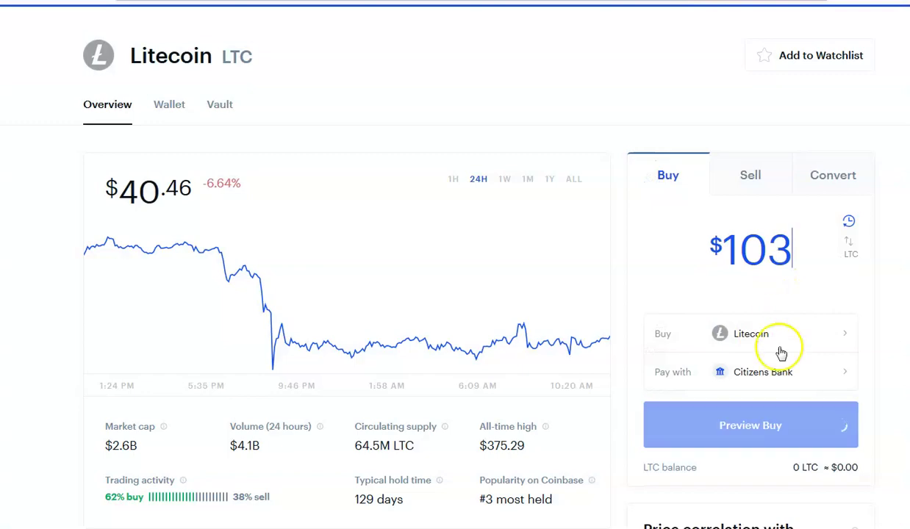
pyautogui.click(765, 427)
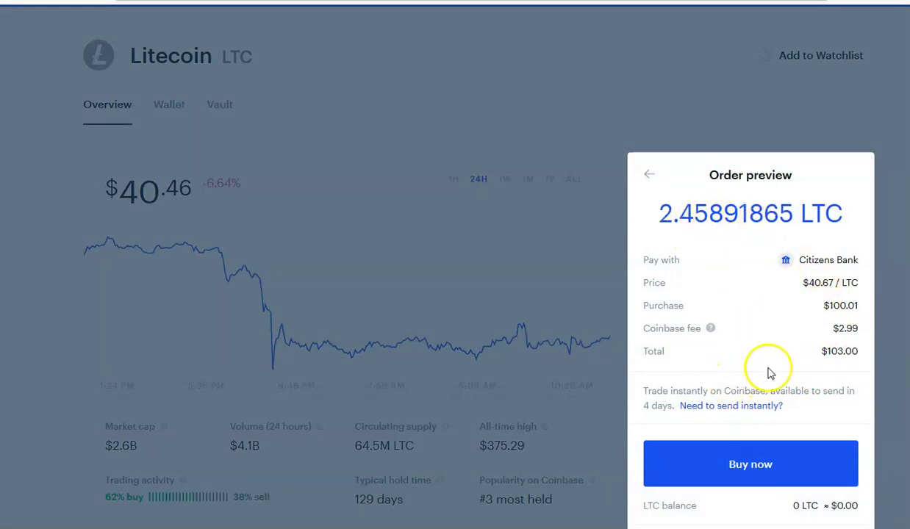
pyautogui.click(647, 175)
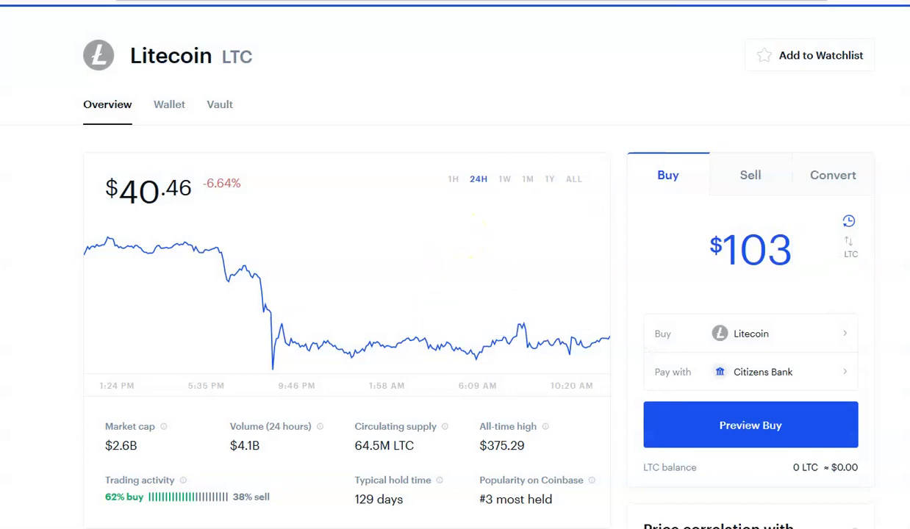
# Review the account's profile, Preferences, Security and Financial Services settings, return to the profile and go back to the home page.
pyautogui.scroll(2, 455, 264)
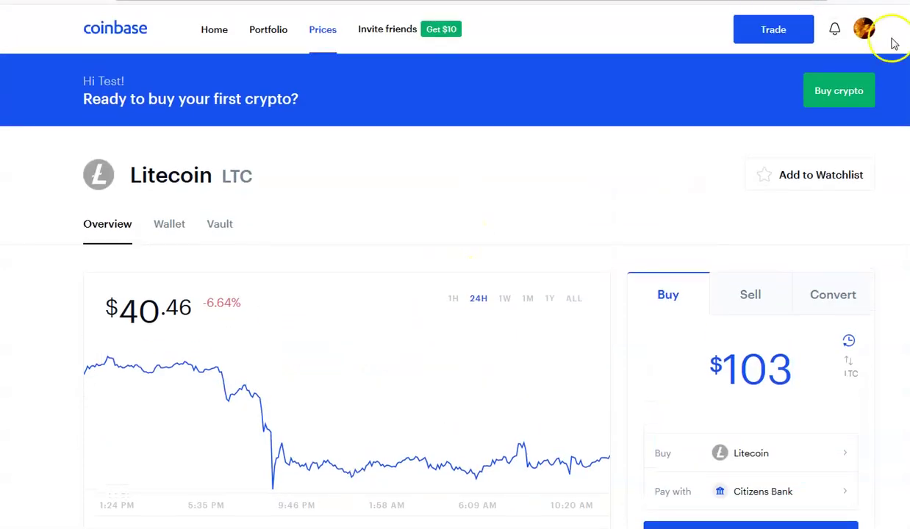
pyautogui.click(865, 31)
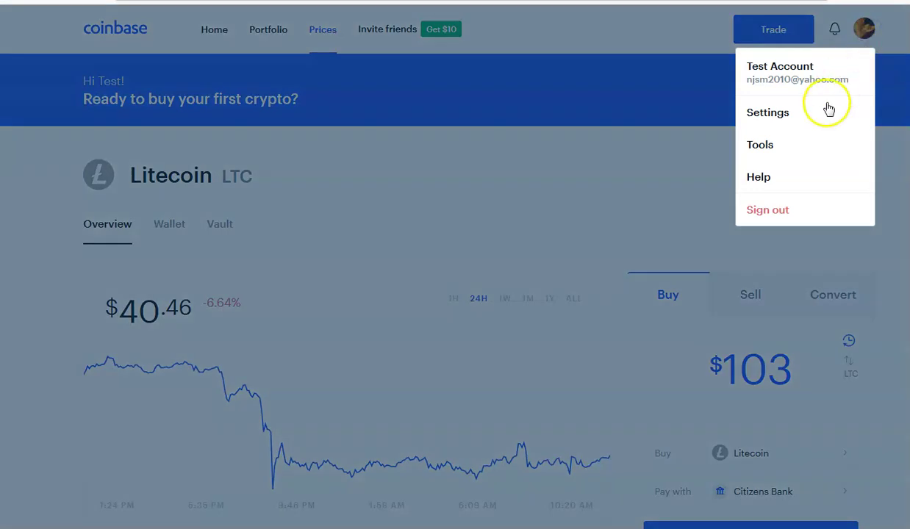
pyautogui.click(768, 116)
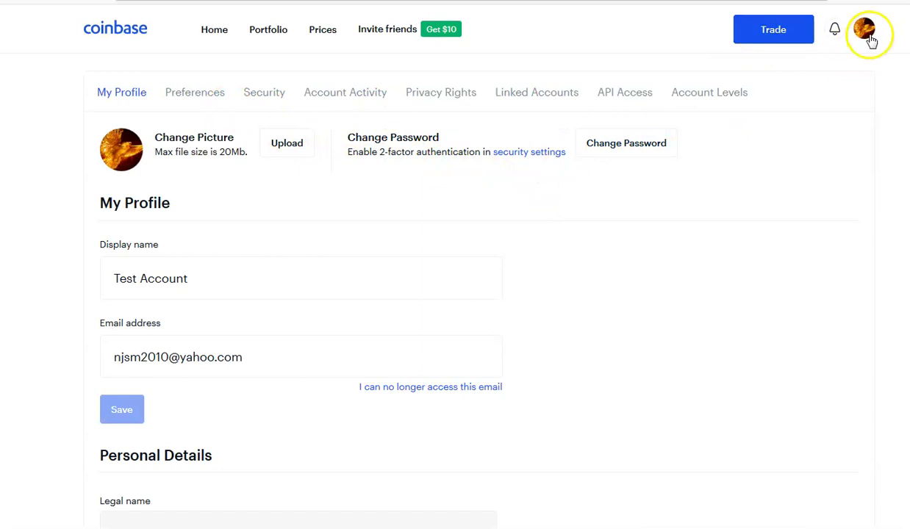
pyautogui.click(189, 99)
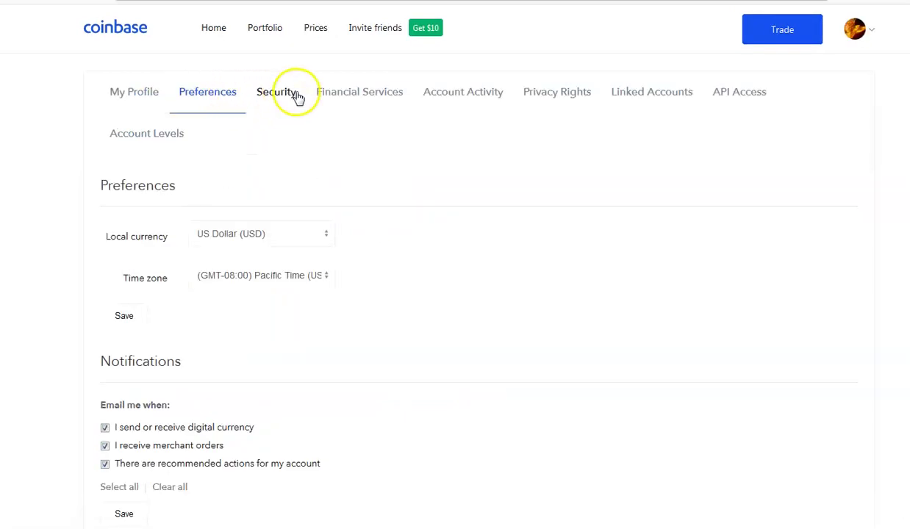
pyautogui.click(297, 96)
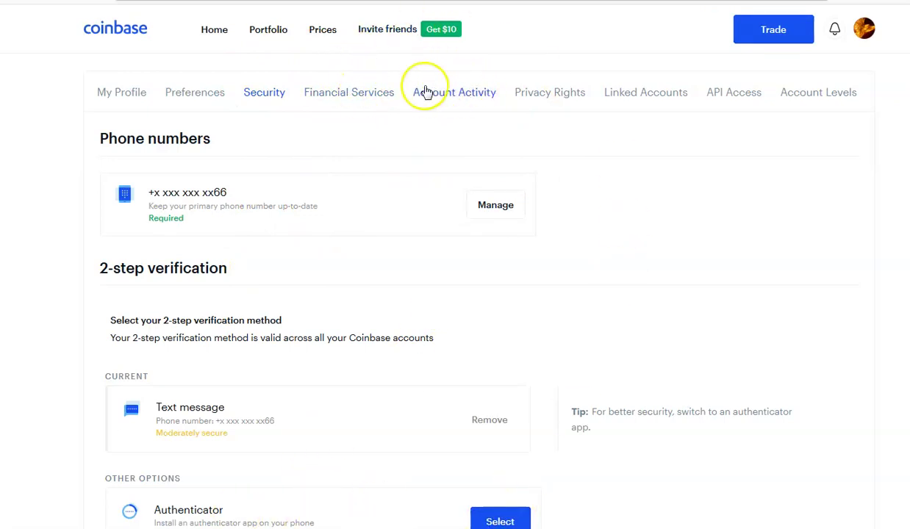
pyautogui.click(376, 99)
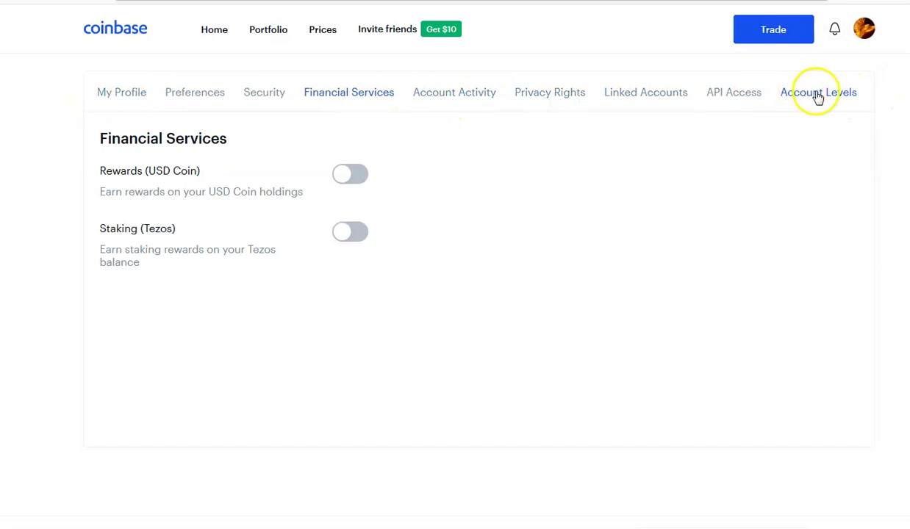
pyautogui.click(119, 94)
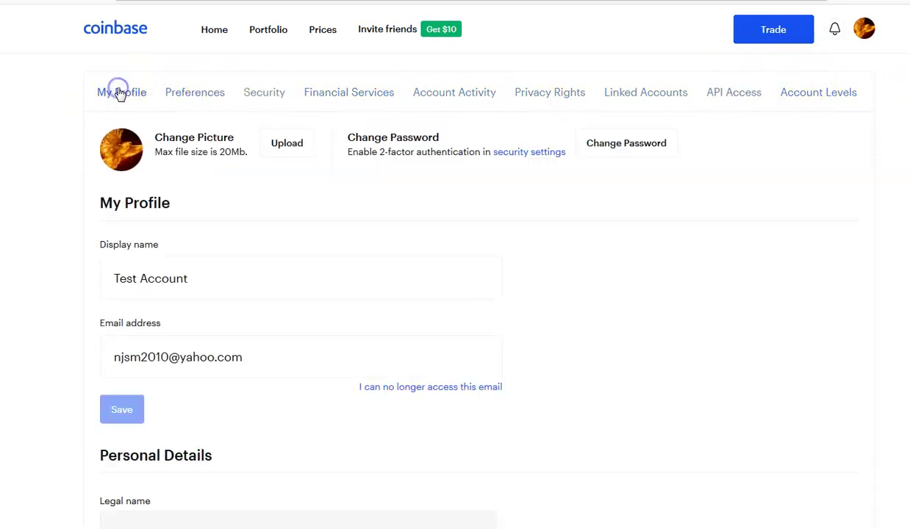
pyautogui.click(215, 32)
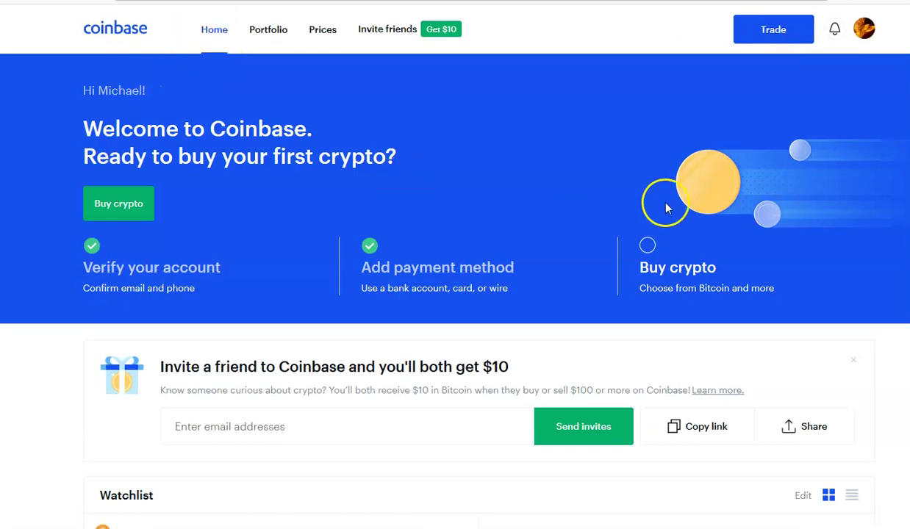